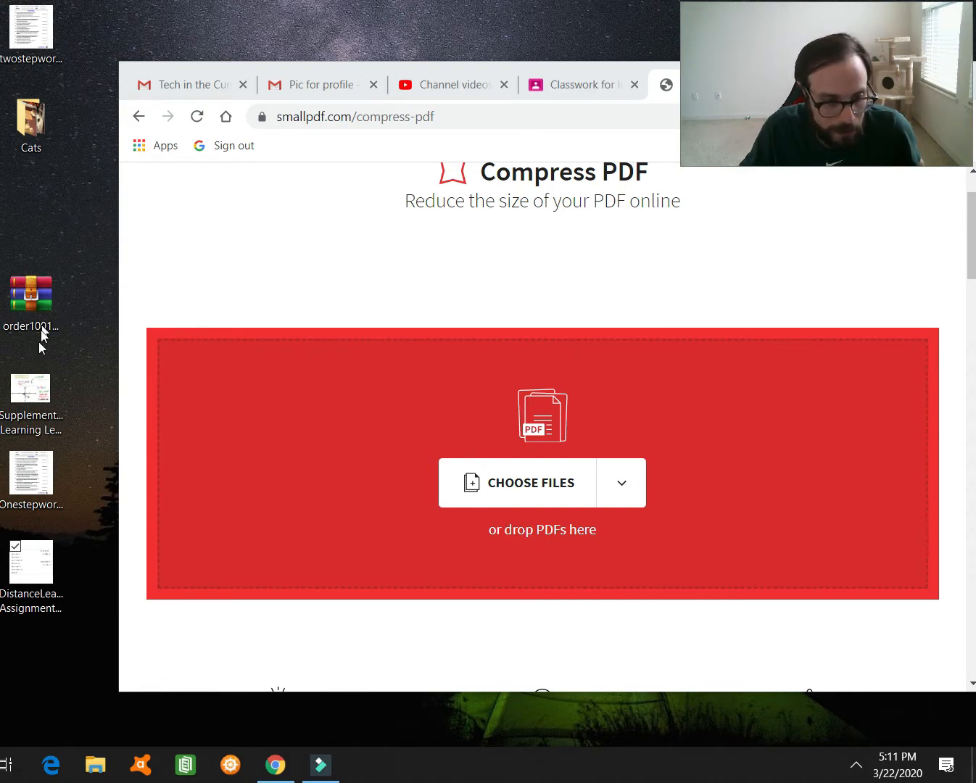
click(35, 421)
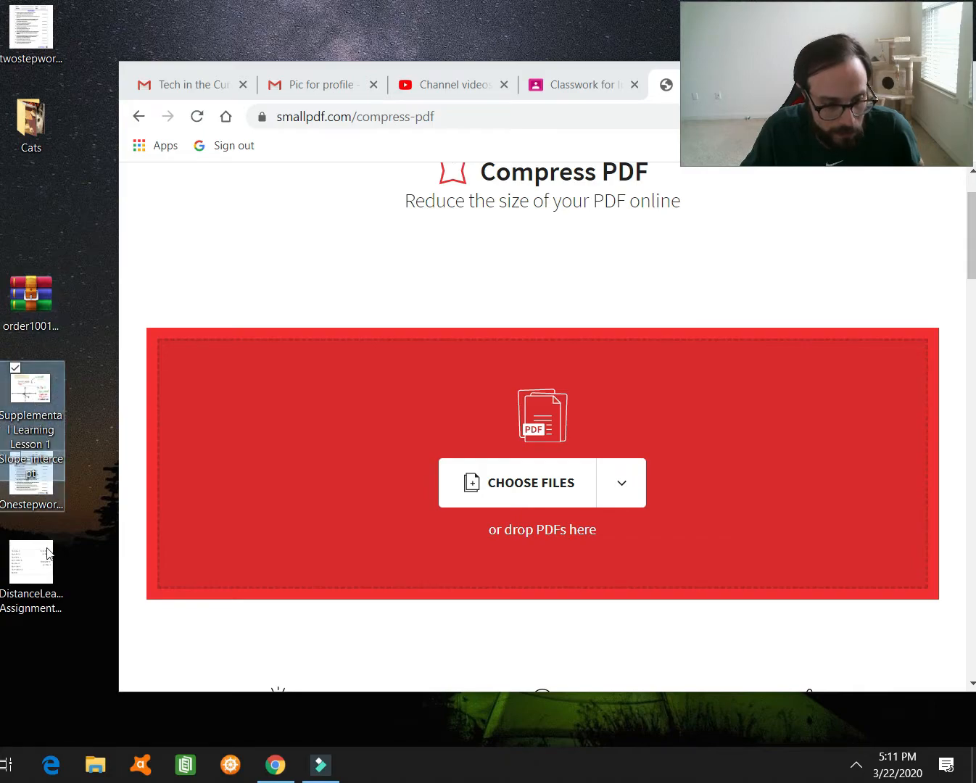
click(51, 572)
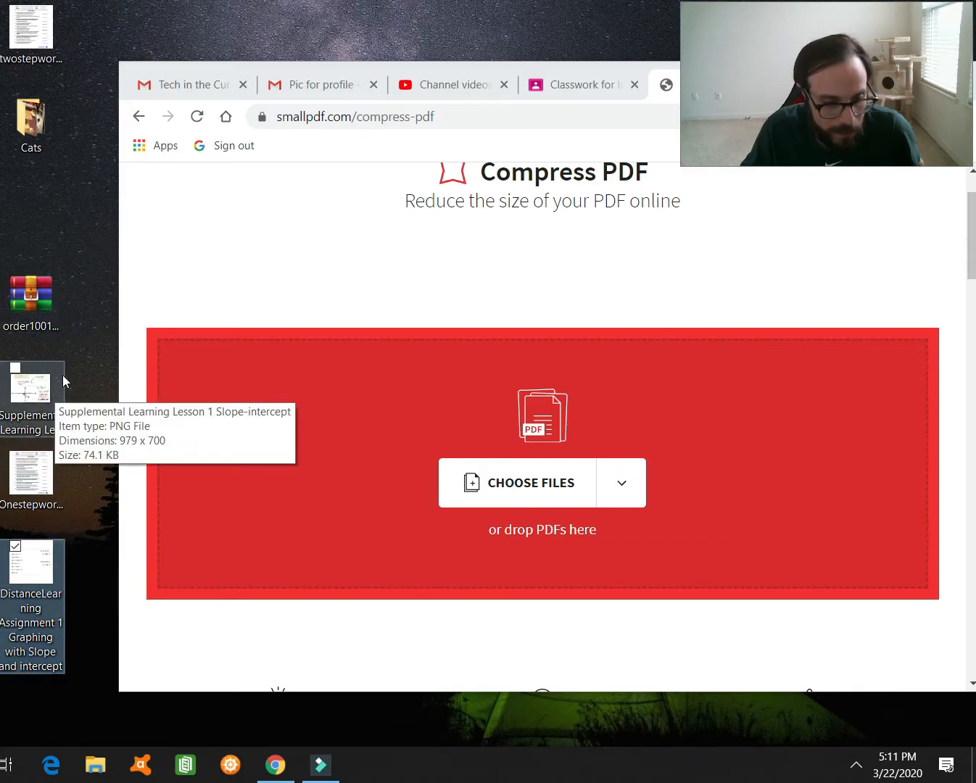
click(106, 326)
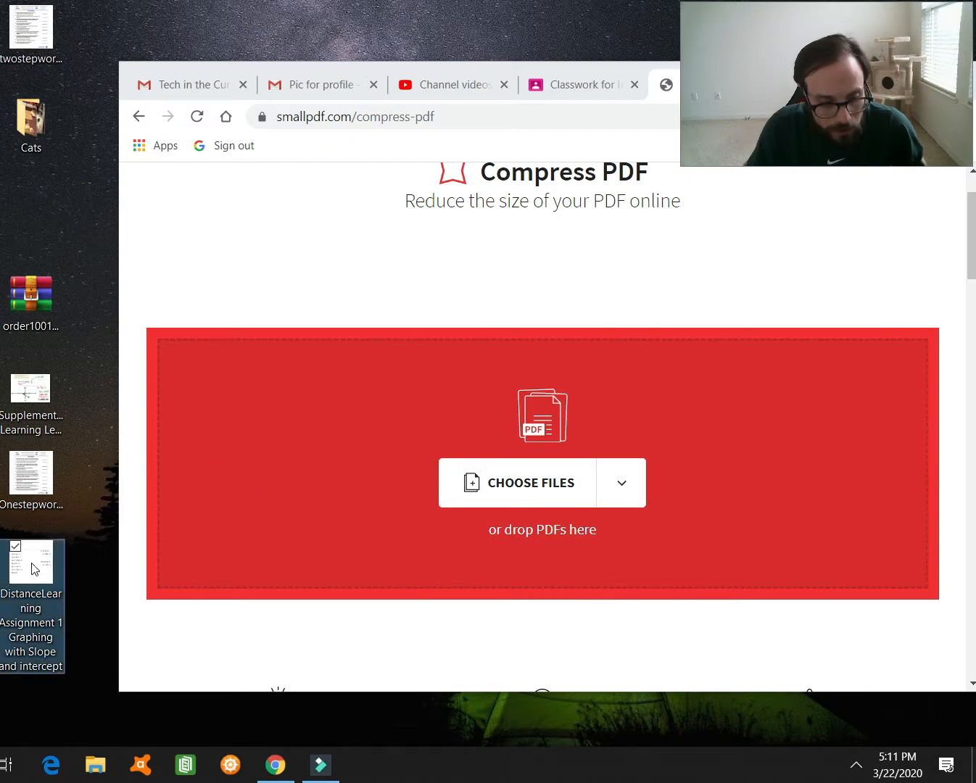
drag(33, 570, 519, 472)
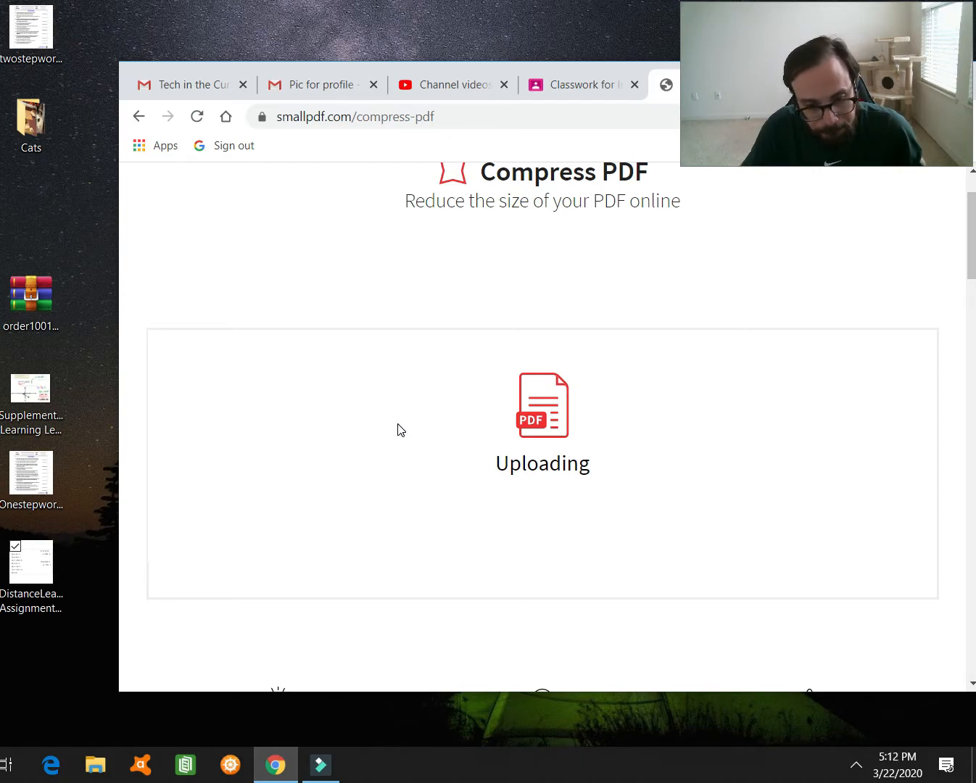
- Compress the DistanceLearning Assignment 1 PDF with Basic compression to 46.3 KB and send it to Merge
scroll(401, 430, down, 3)
scroll(401, 430, up, 2)
scroll(401, 430, up, 3)
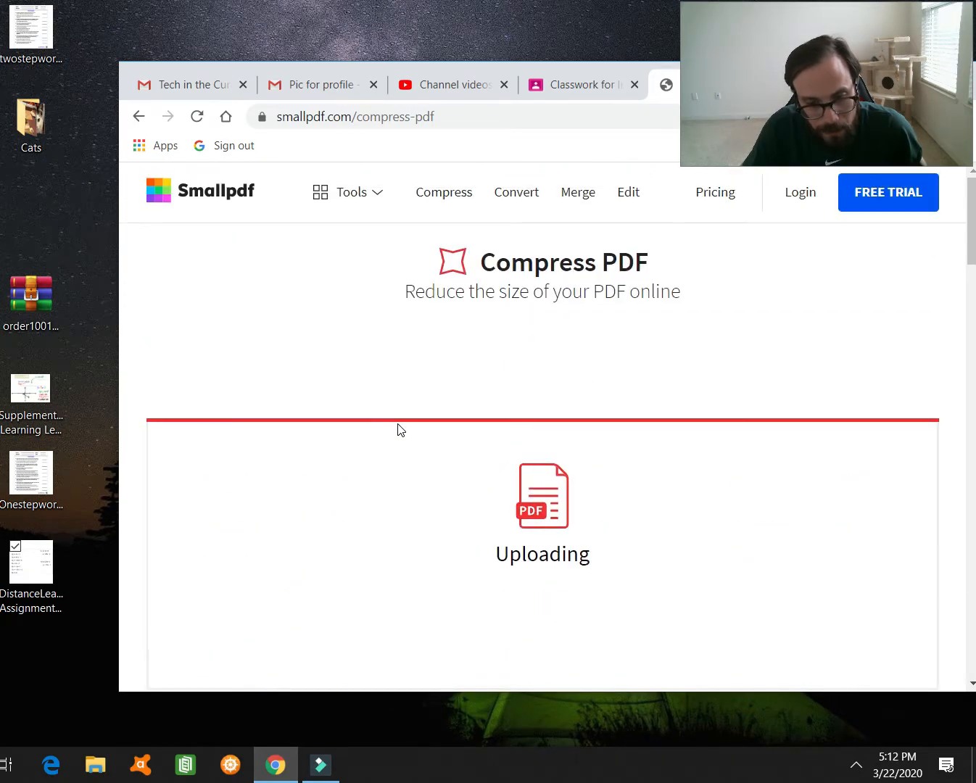
scroll(397, 429, down, 3)
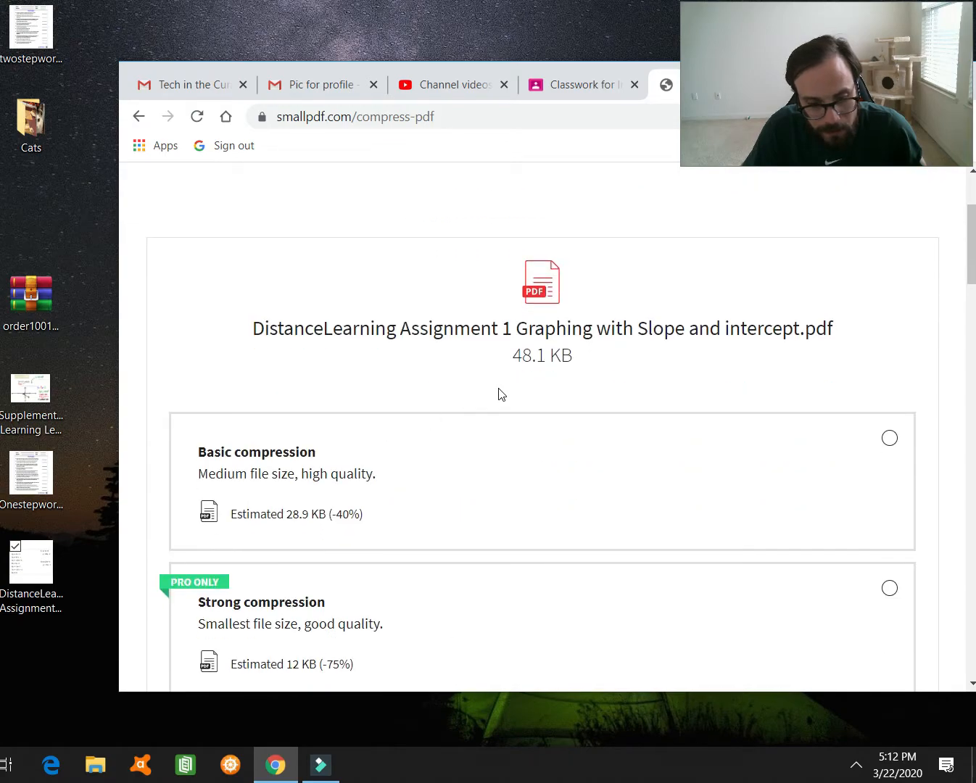
scroll(468, 424, up, 3)
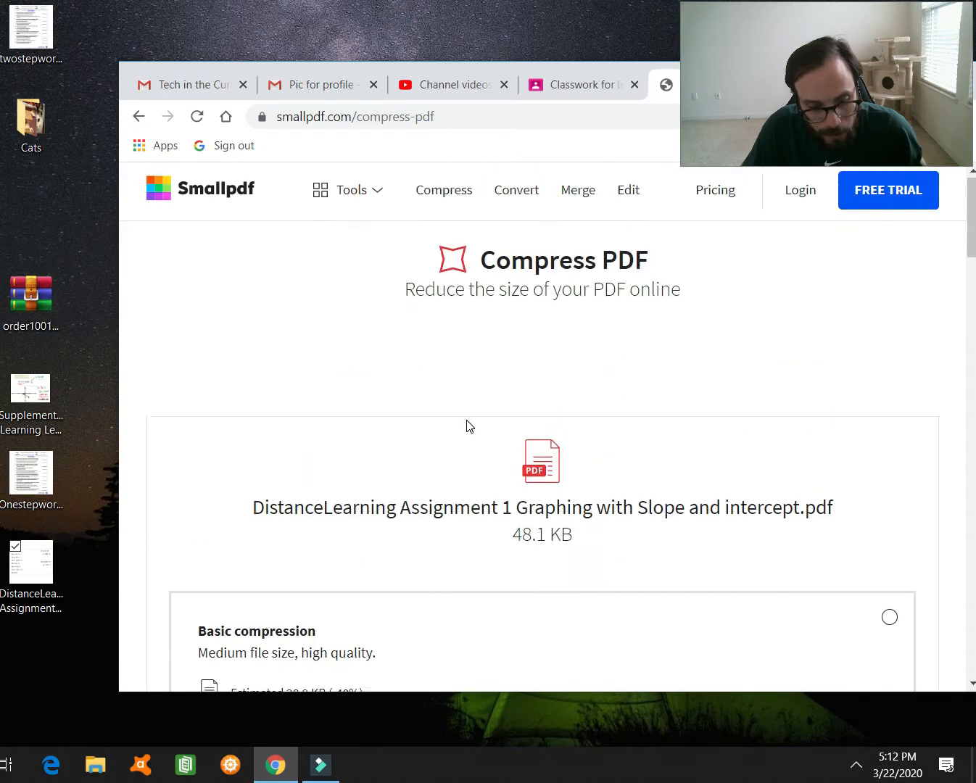
scroll(466, 428, down, 4)
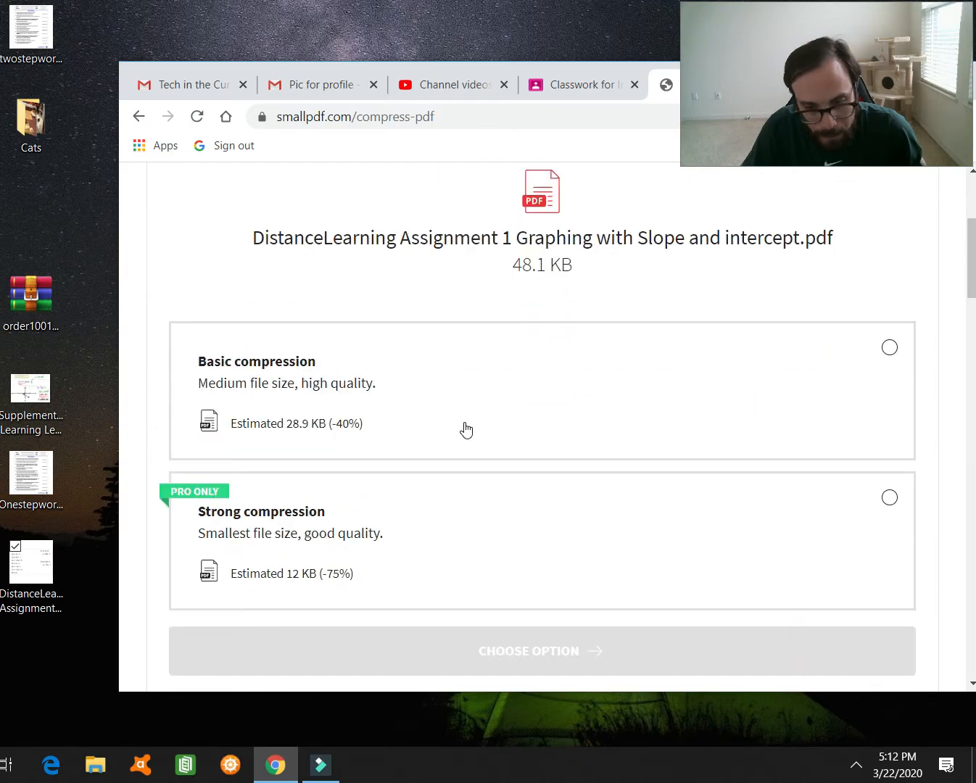
scroll(463, 429, down, 5)
scroll(454, 441, up, 4)
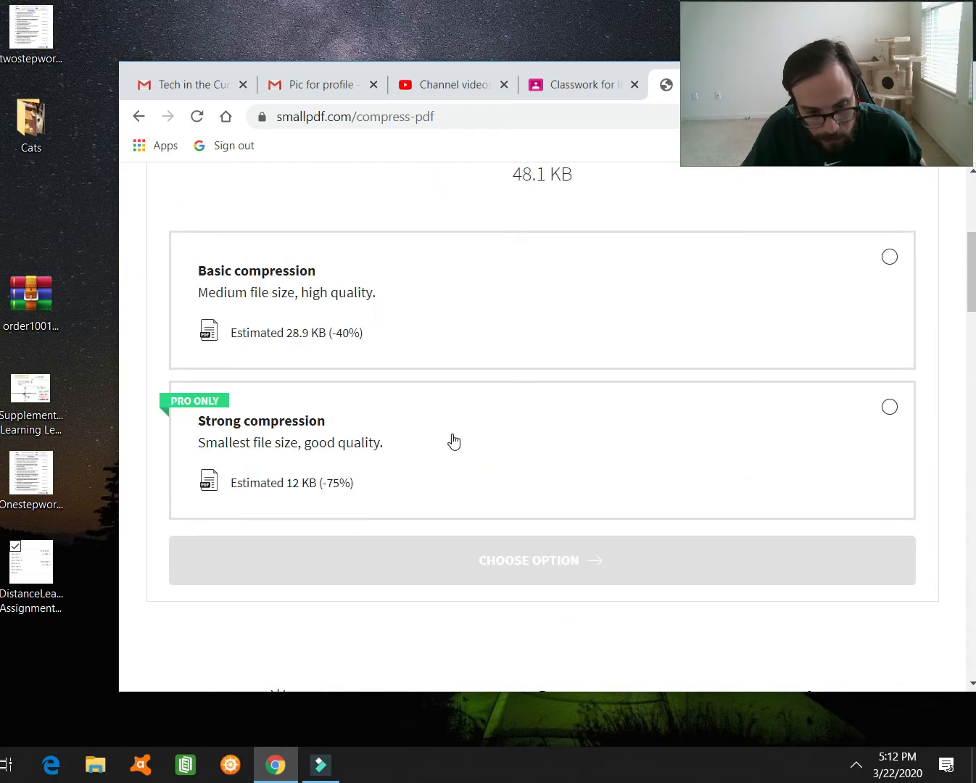
scroll(376, 356, up, 1)
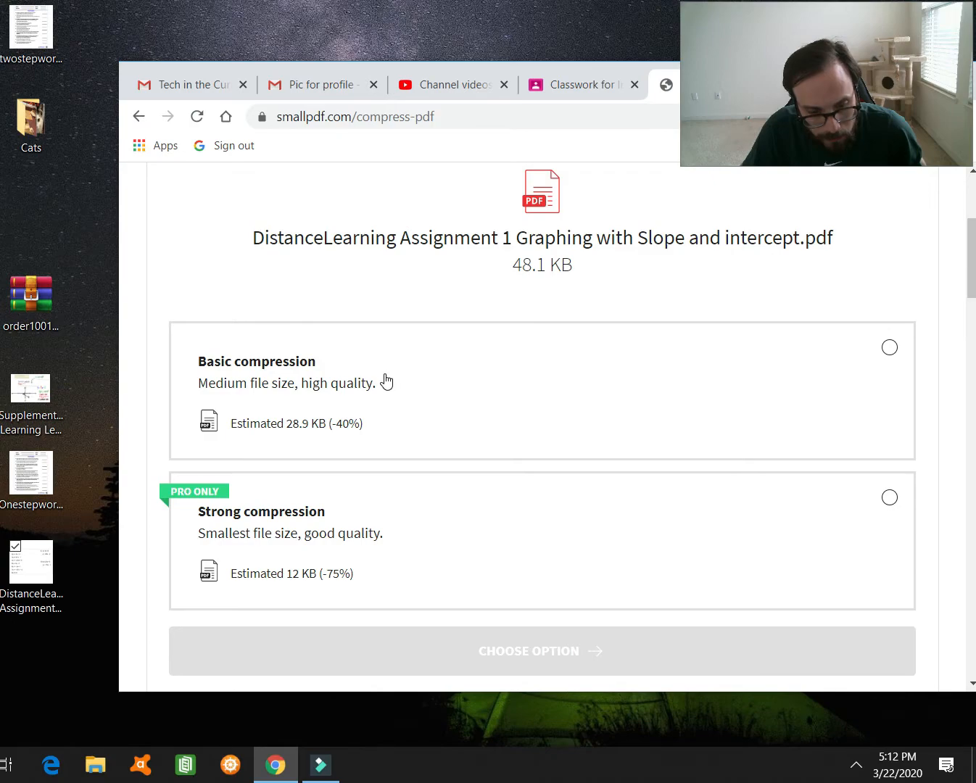
click(385, 382)
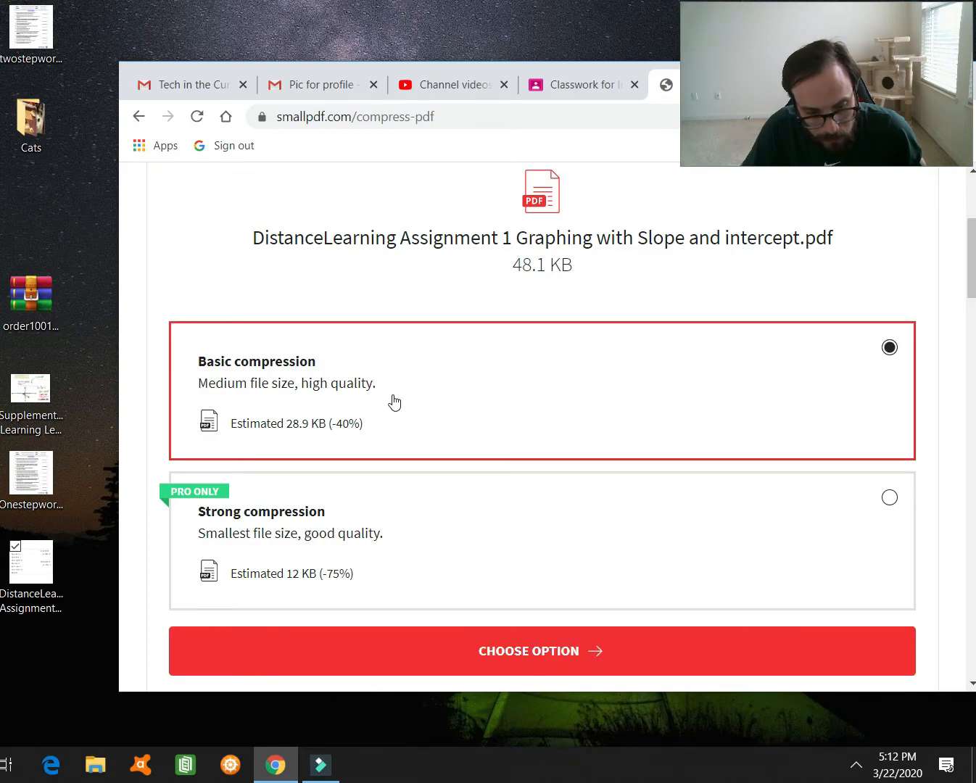
click(442, 648)
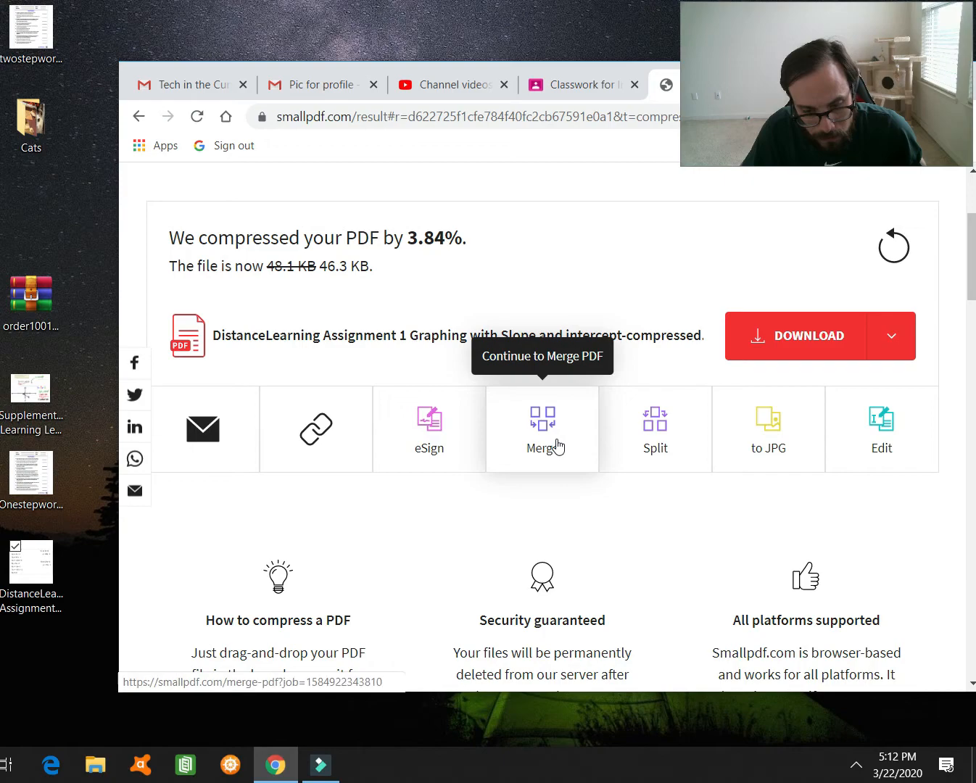
click(556, 446)
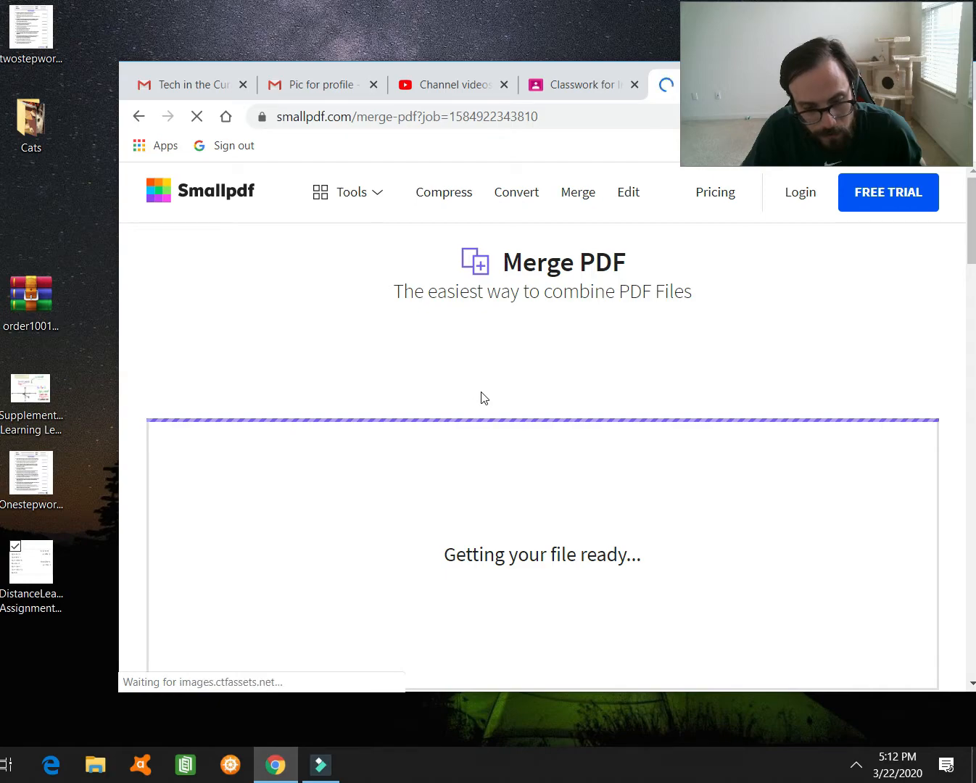
- Try adding another file through Add More > Choose File, then cancel the file browser
scroll(482, 398, down, 1)
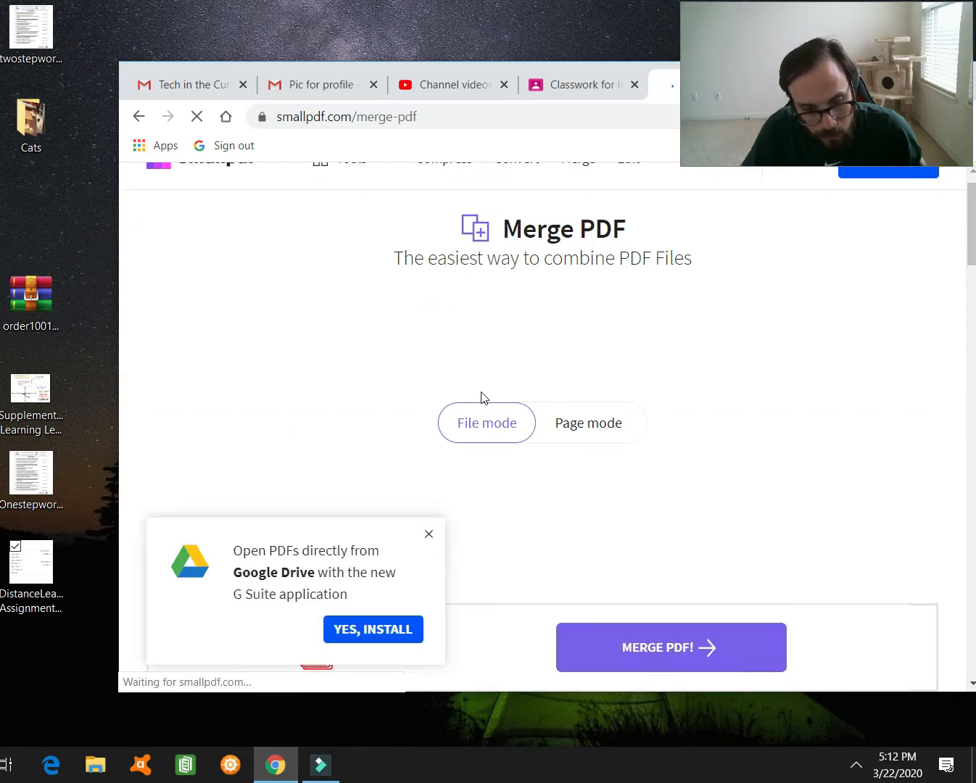
scroll(536, 462, down, 3)
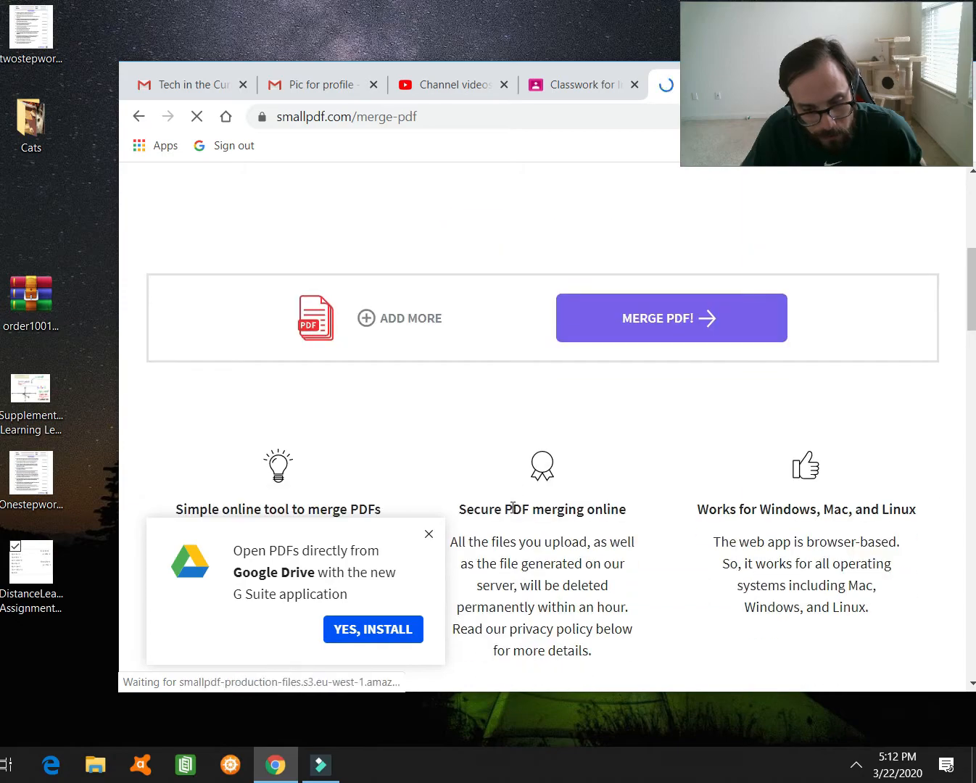
click(366, 318)
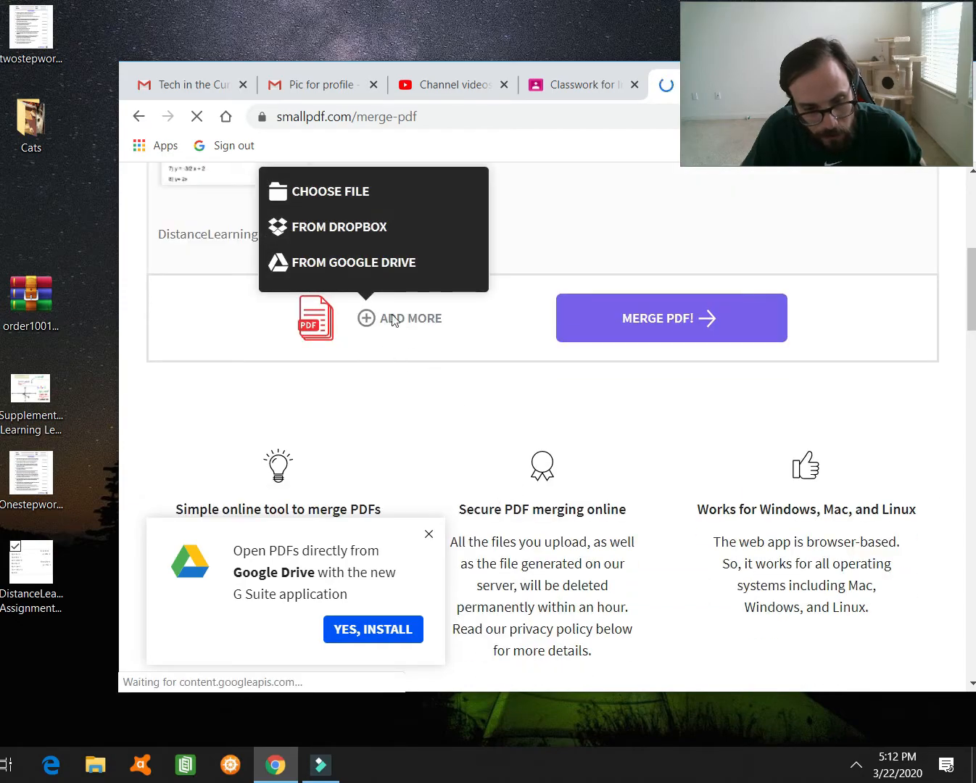
click(353, 191)
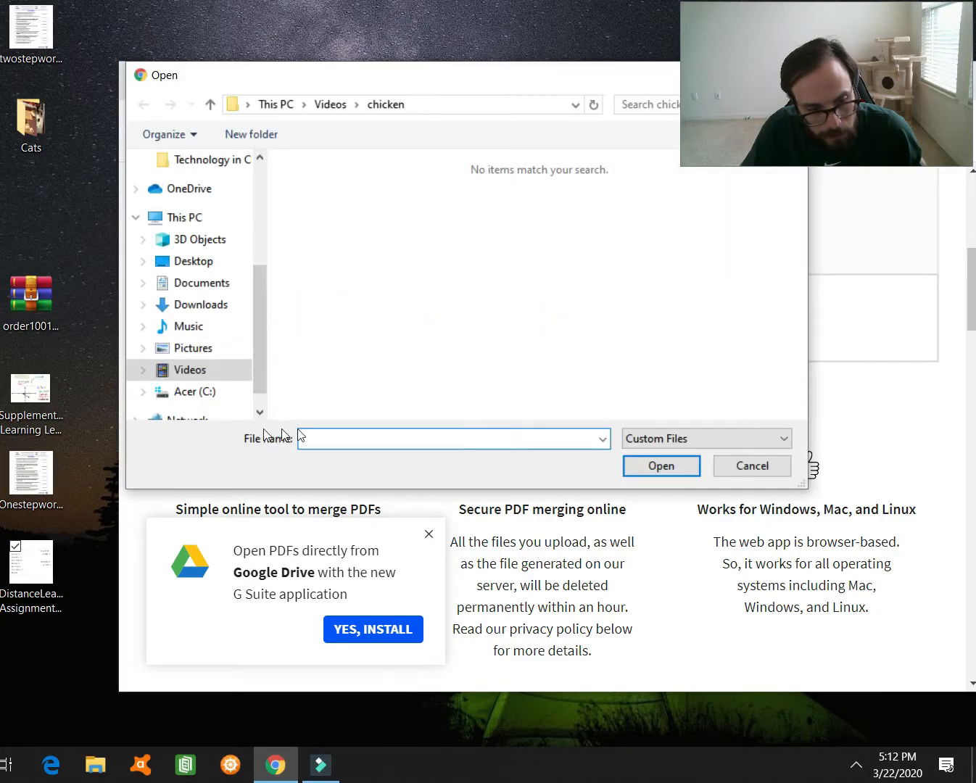
click(768, 468)
- Drag the Supplemental Learning PNG from the desktop onto the merge page
scroll(456, 394, up, 3)
scroll(453, 392, up, 4)
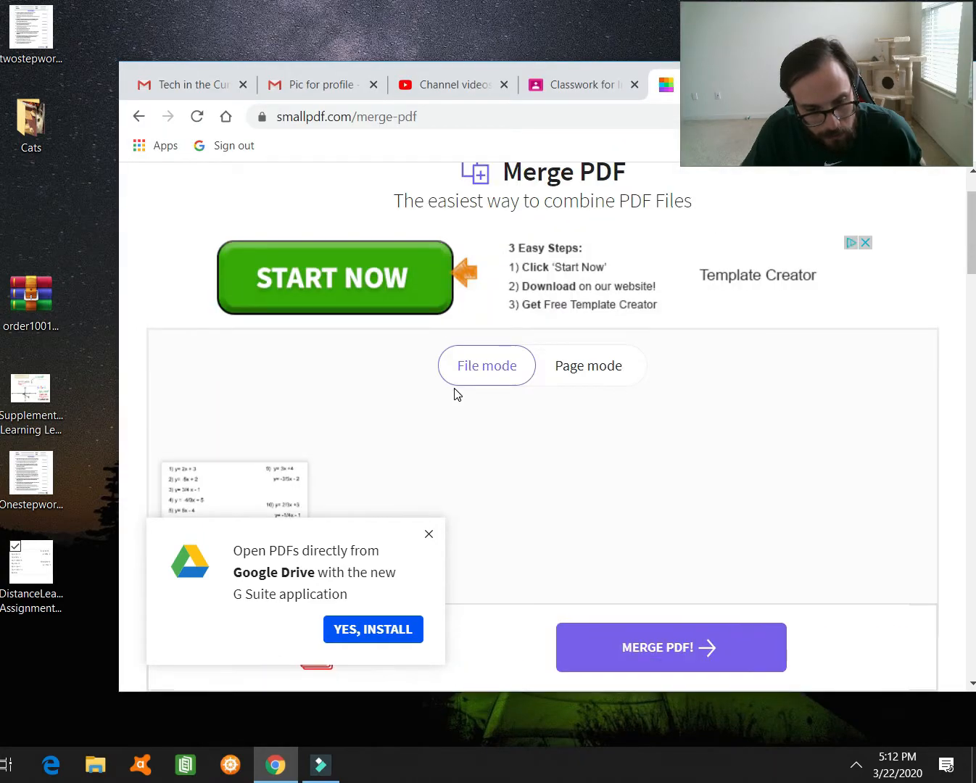
scroll(453, 392, down, 5)
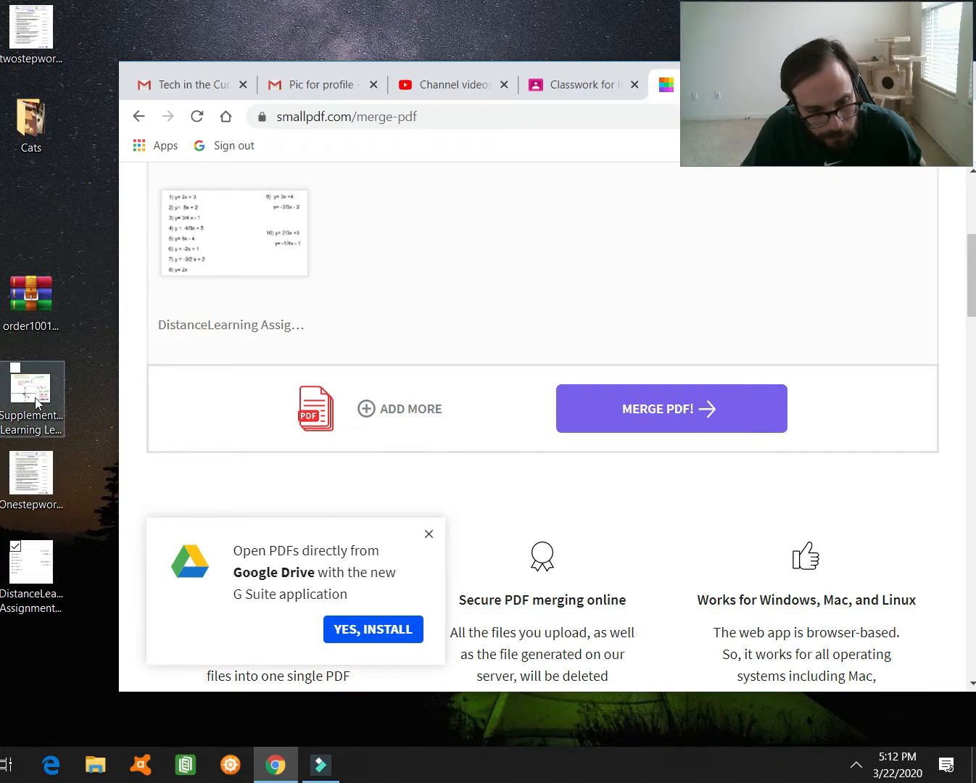
drag(36, 403, 465, 250)
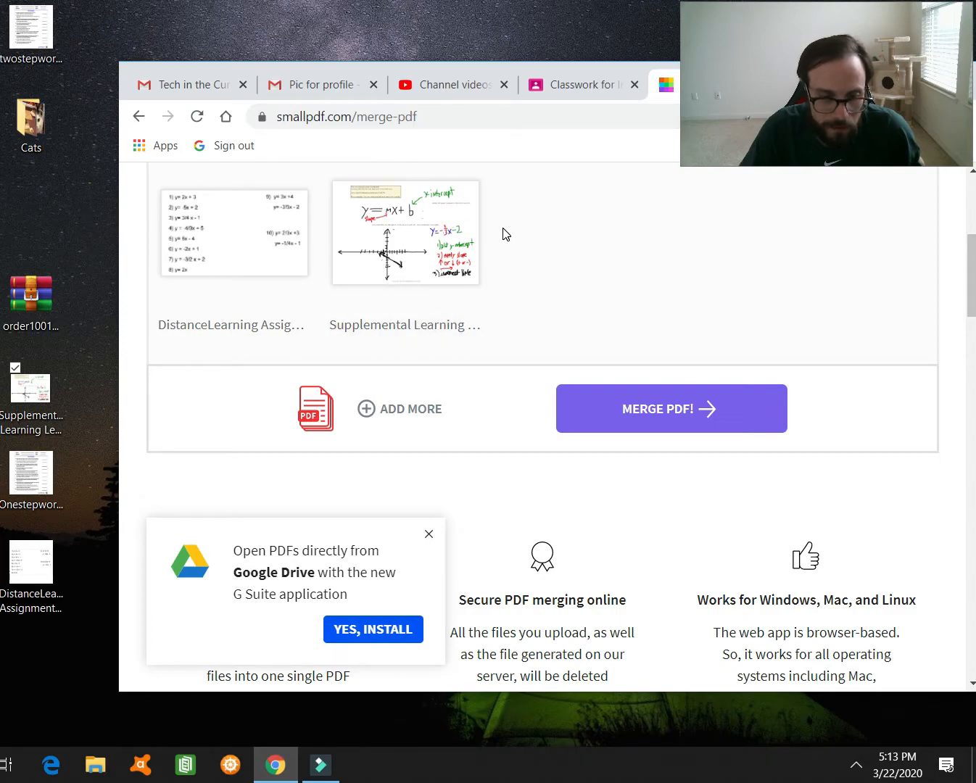
- Merge both files into Supplemental Learning Lesson 1 Slope-intercept-merged.pdf
click(611, 395)
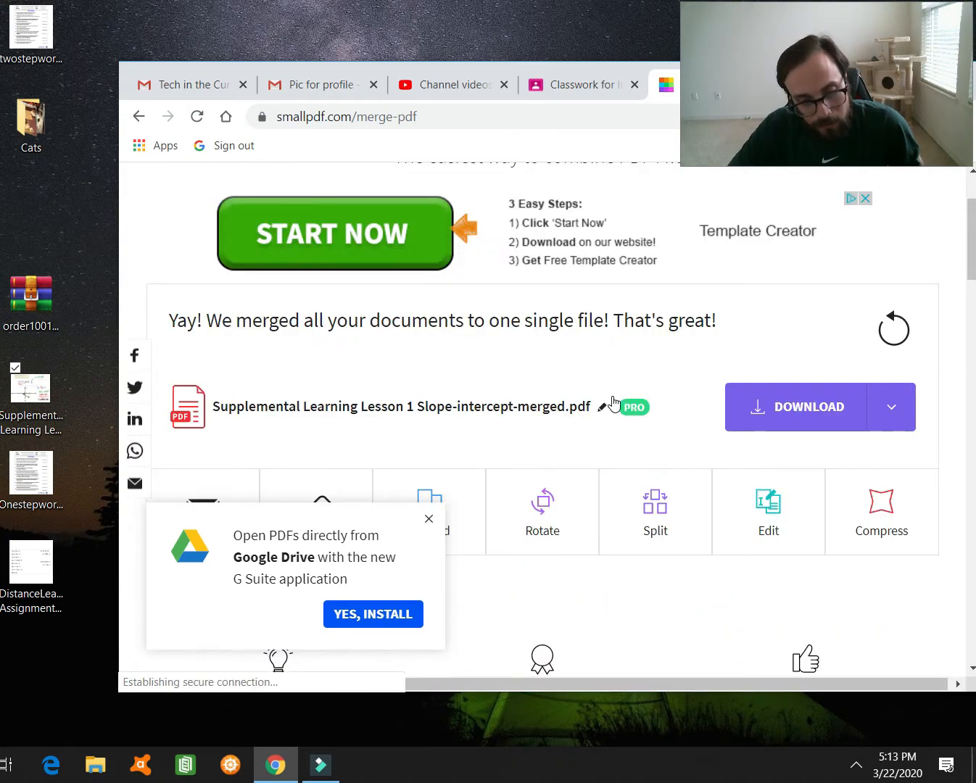
- Close the Google Drive install popup on the merged PDF's result page
click(428, 519)
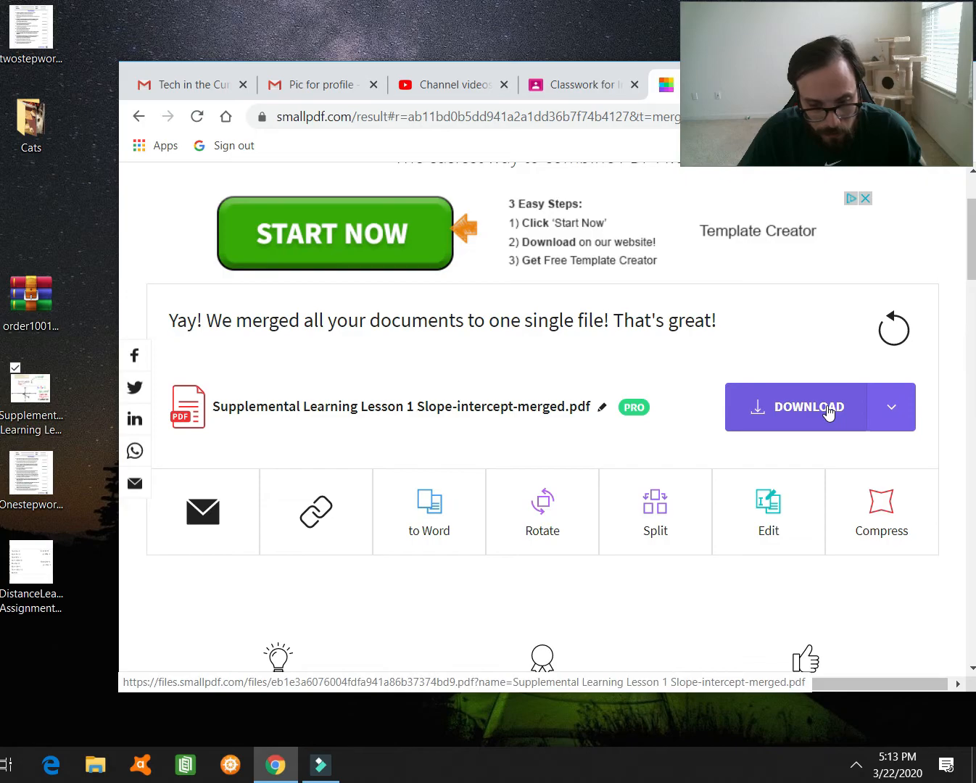
scroll(827, 412, down, 10)
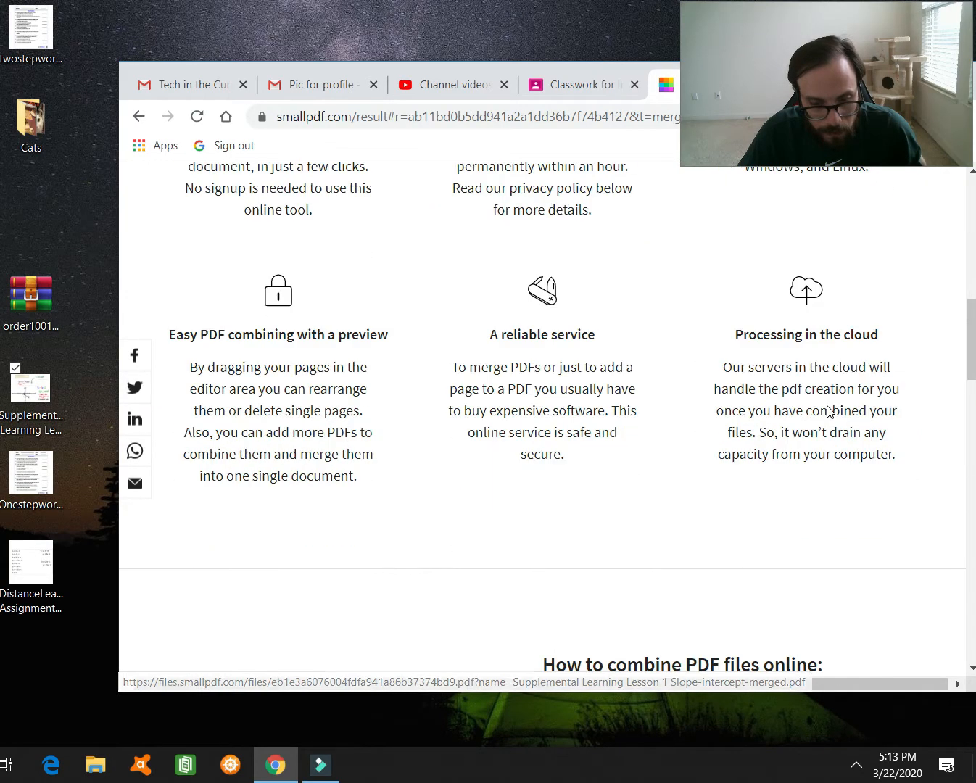
scroll(827, 406, up, 7)
scroll(827, 407, up, 3)
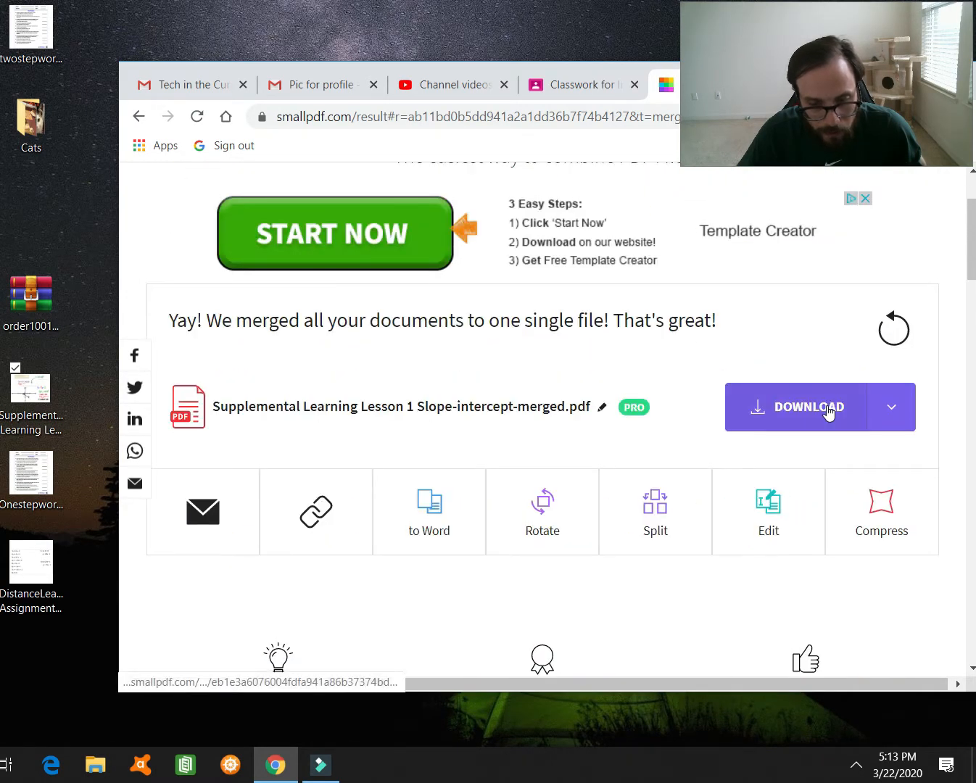
scroll(828, 406, up, 1)
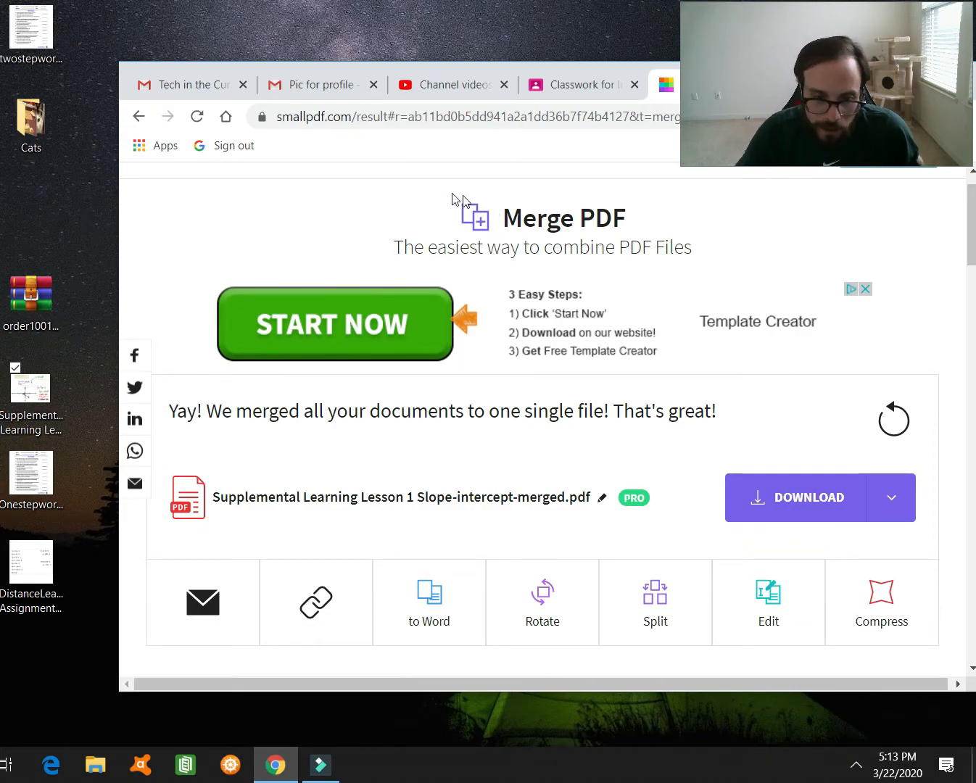
- Switch to Google Classroom's Classwork page and make the browser window slightly taller
click(570, 92)
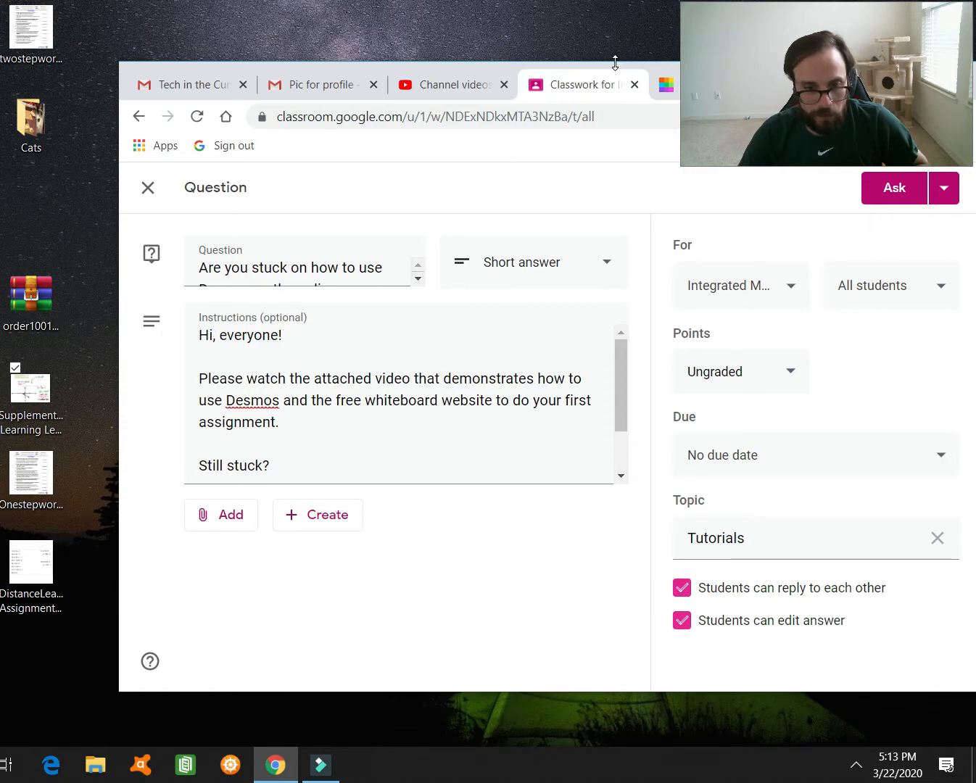
drag(538, 49, 536, 37)
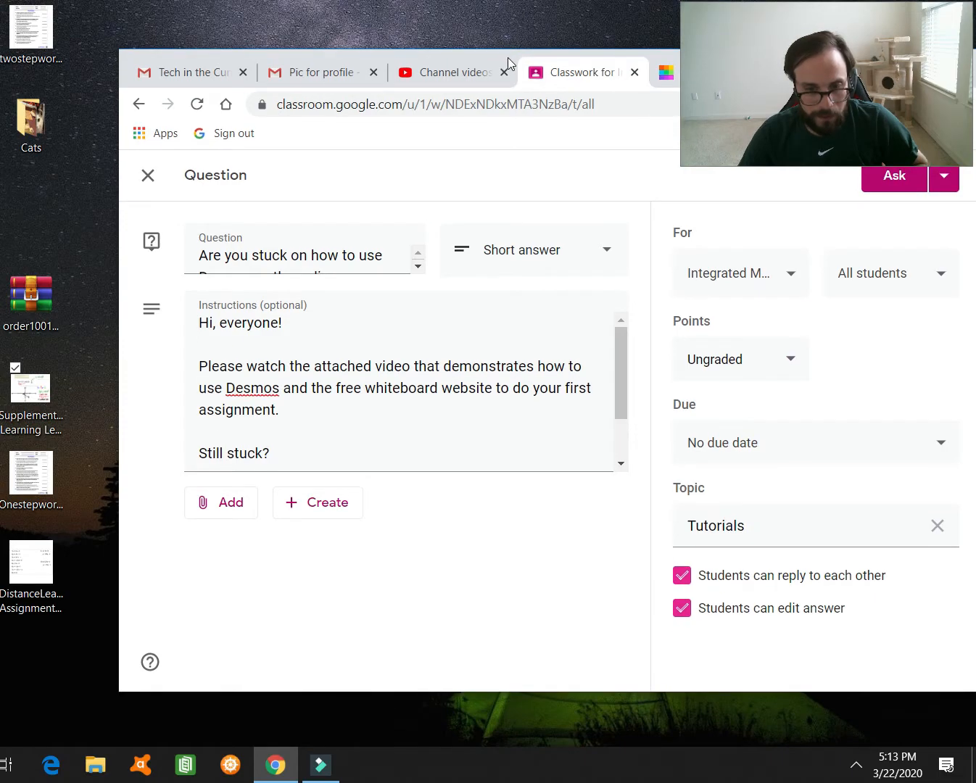
drag(416, 52, 415, 53)
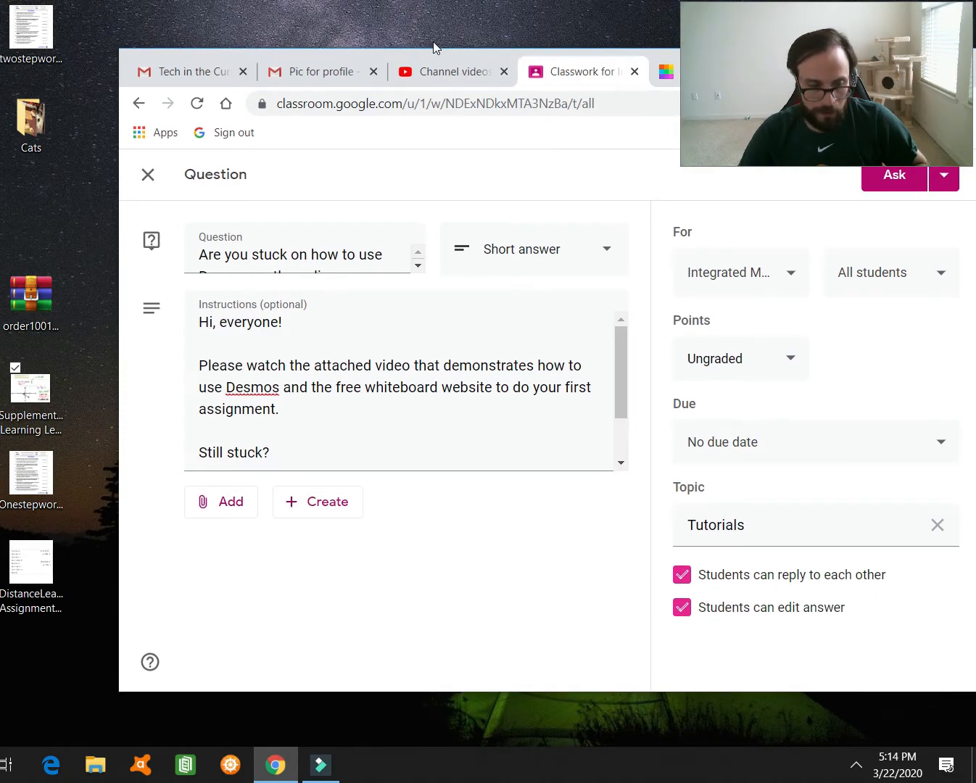